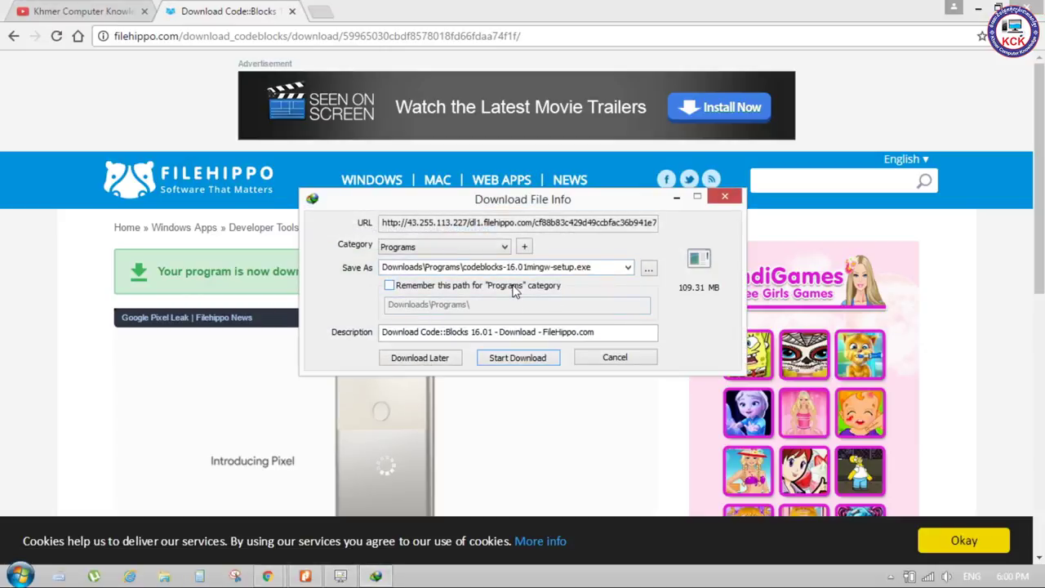
Step: Set the save location of codeblocks-16.01mingw-setup.exe to the Desktop and start the download
left_click(649, 272)
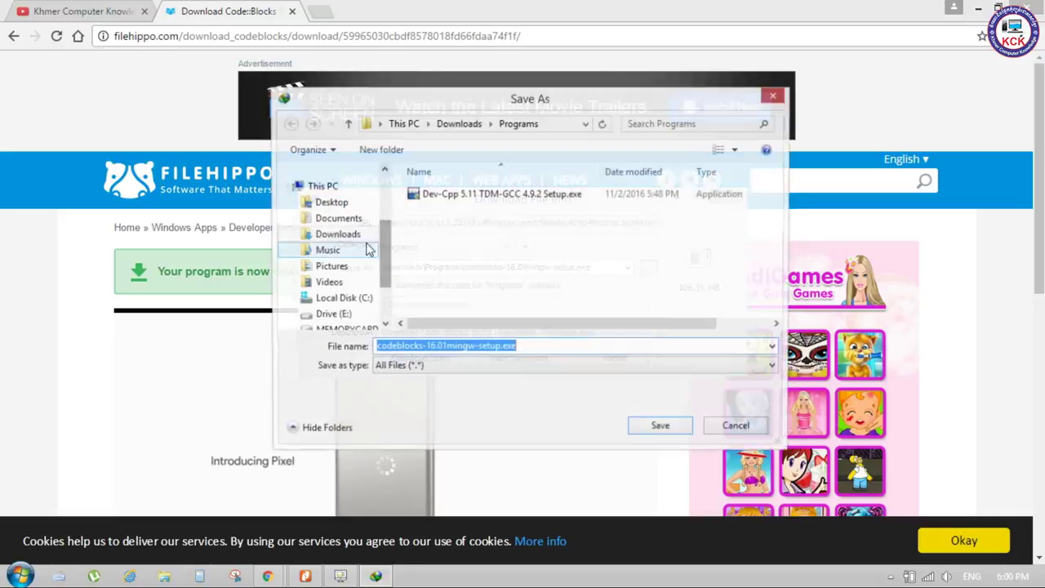
left_click(327, 204)
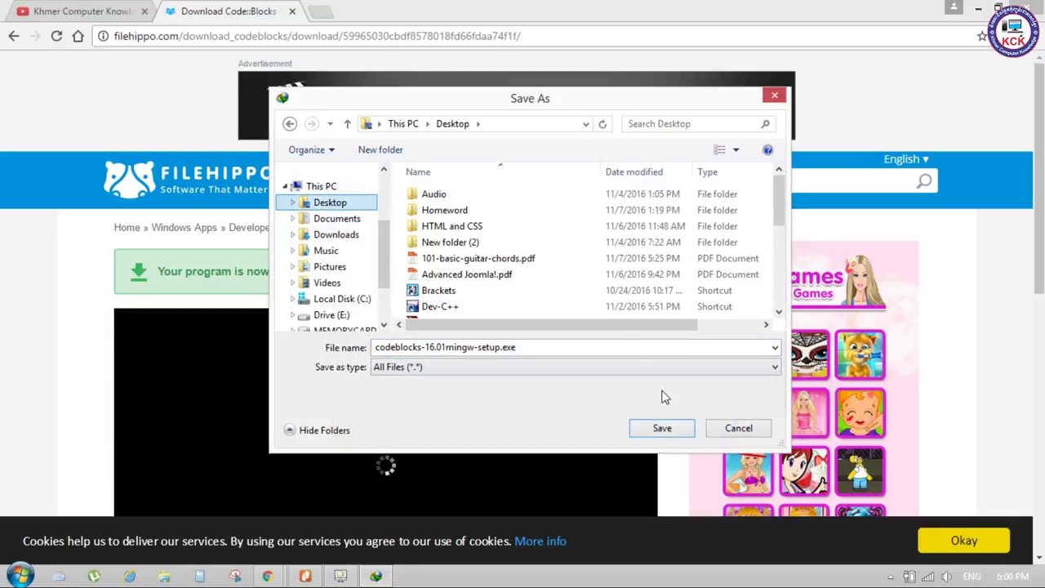
left_click(662, 428)
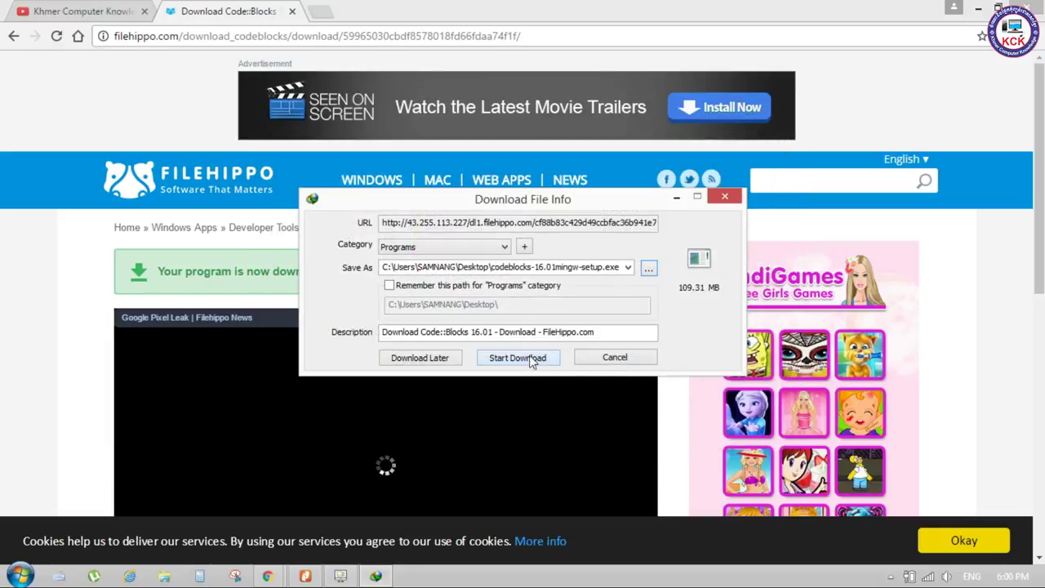
left_click(523, 358)
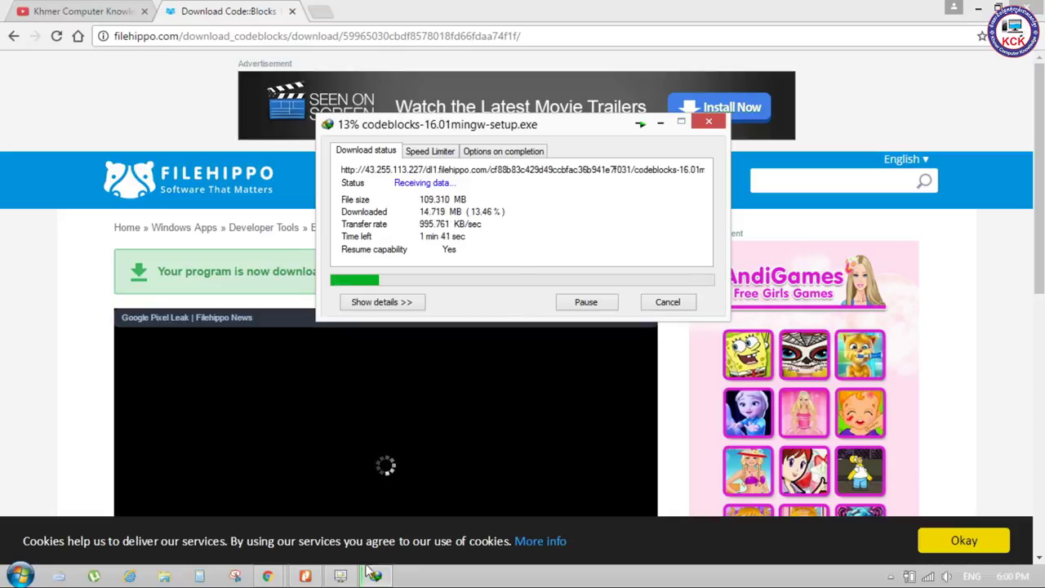
Step: Dismiss the finished download's dialog, show the desktop and move the codeblocks installer to an empty area of it
left_click(341, 577)
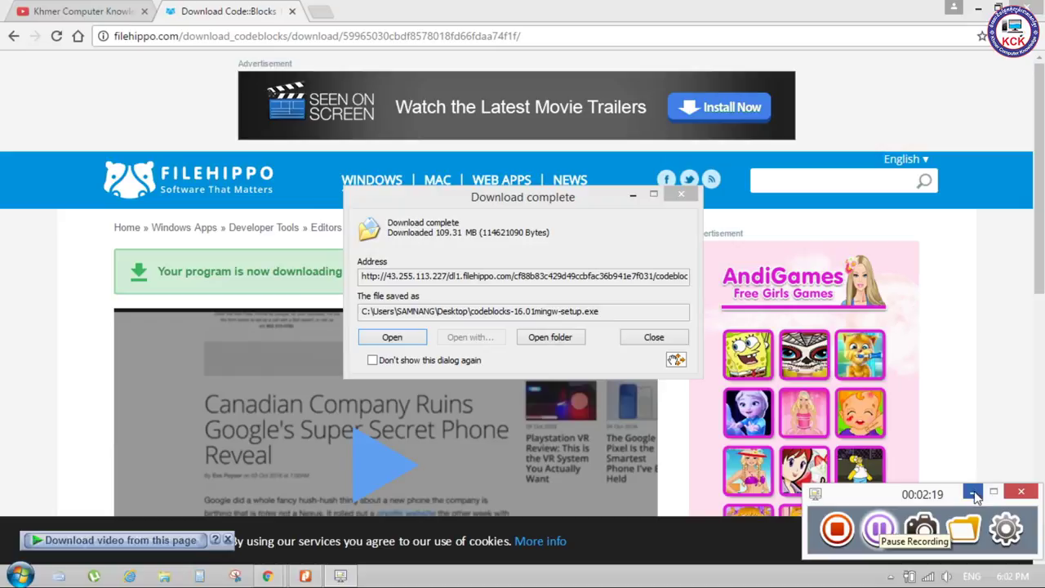
left_click(975, 495)
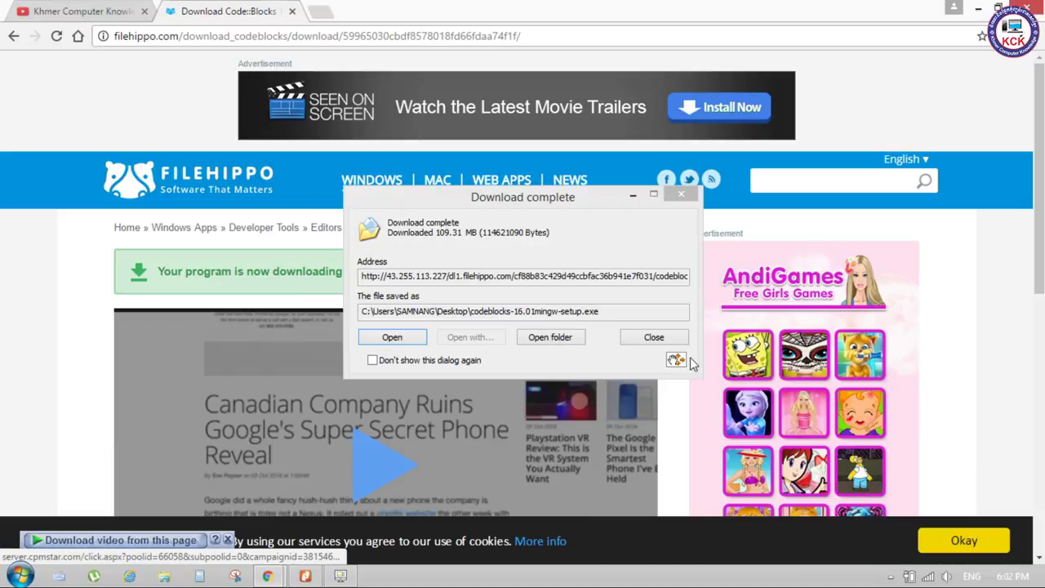
left_click(653, 337)
key("super+d")
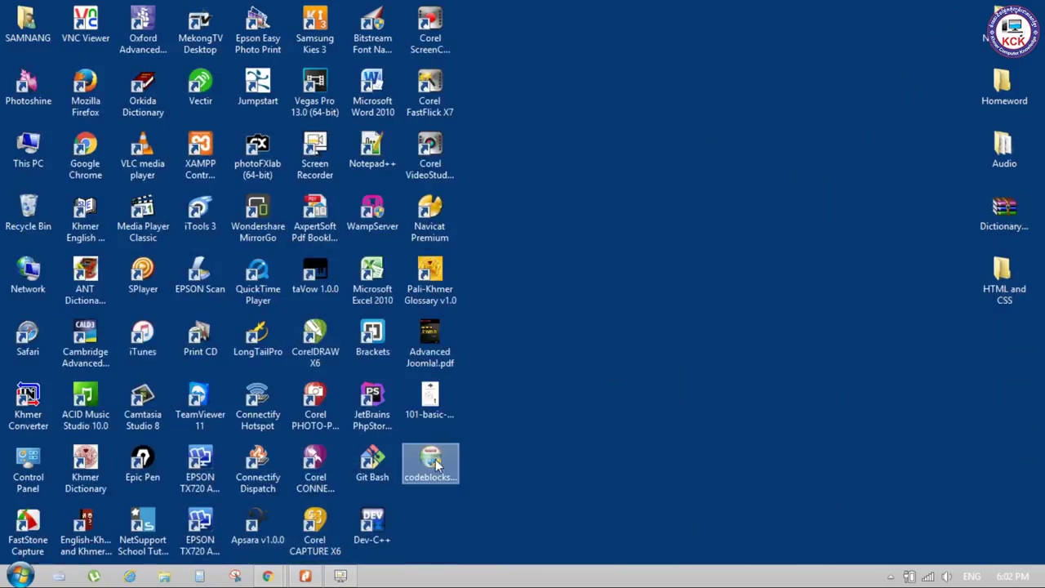
left_click_drag(457, 464, 717, 155)
left_click(733, 217)
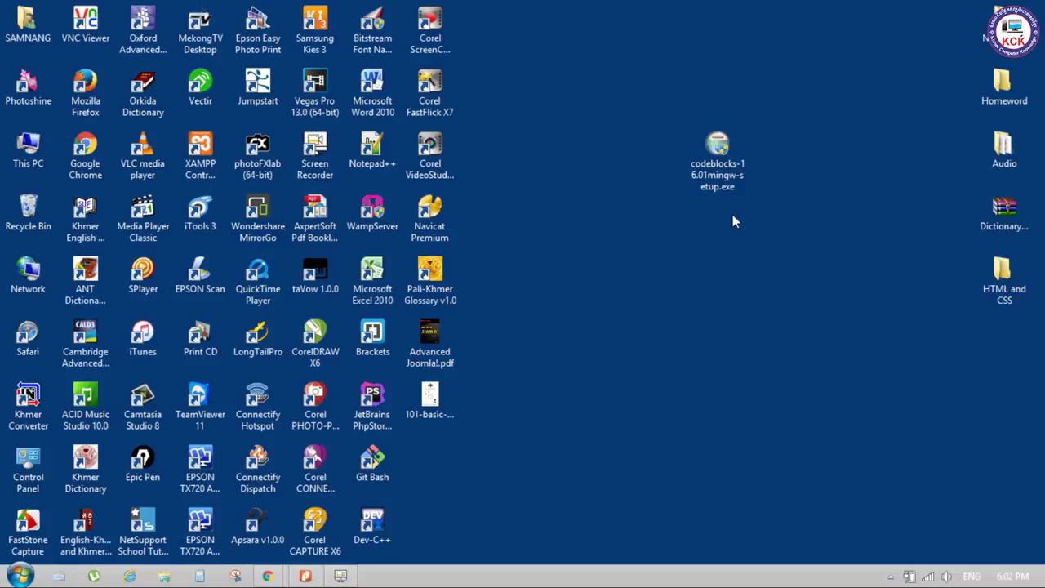
Step: Launch the codeblocks-16.01mingw-setup.exe installer and accept its license agreement
double_click(717, 158)
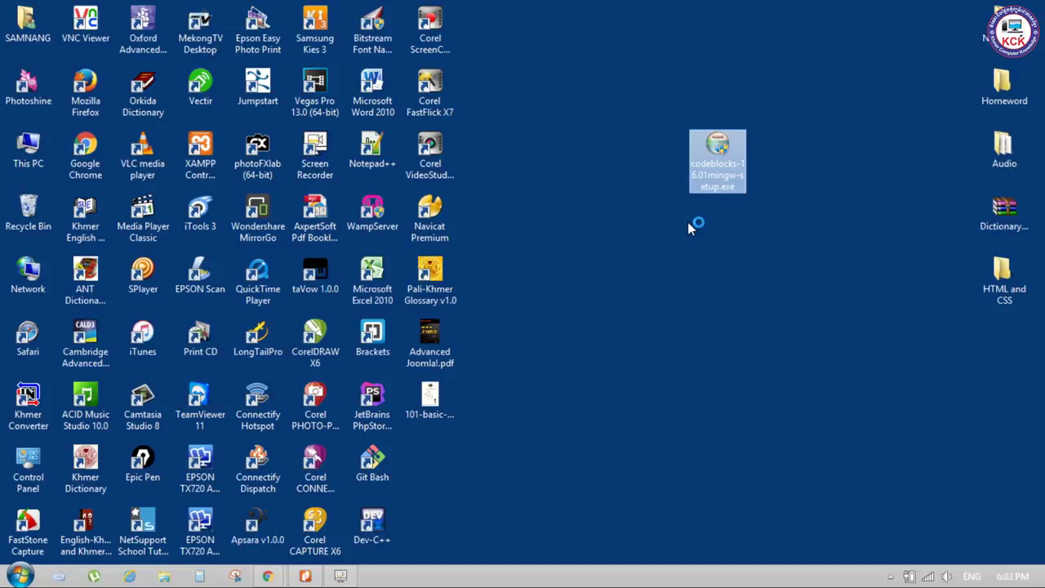
left_click(578, 269)
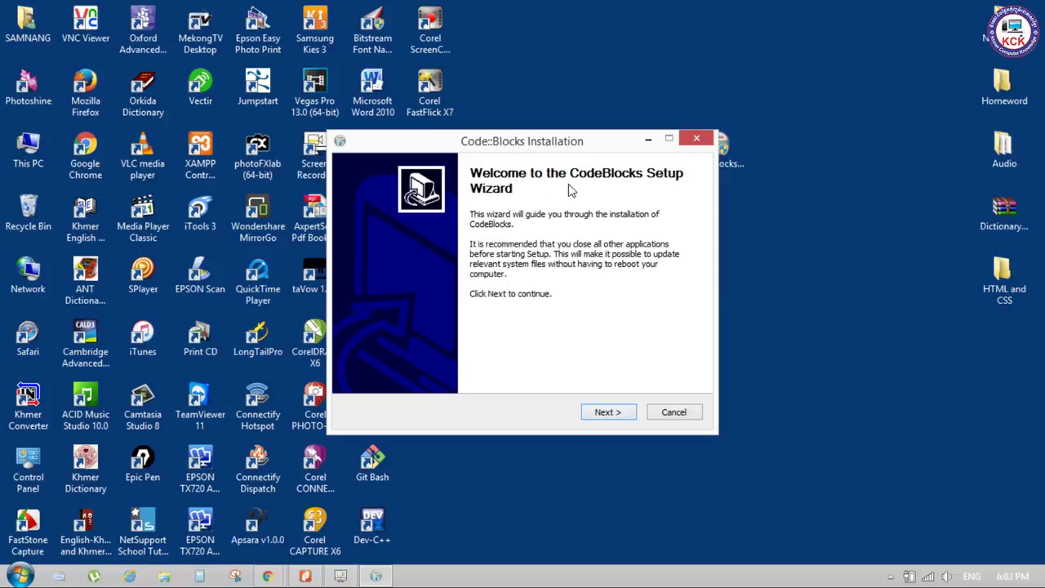
left_click(622, 415)
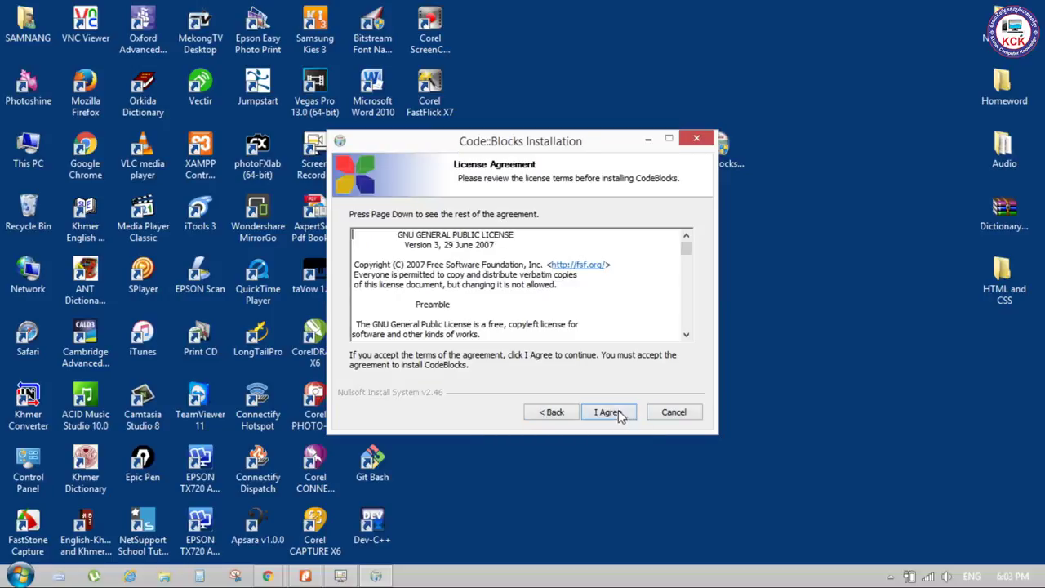
mouse_move(686, 258)
left_mouse_down()
mouse_move(694, 346)
mouse_move(694, 245)
left_mouse_up()
left_click(611, 411)
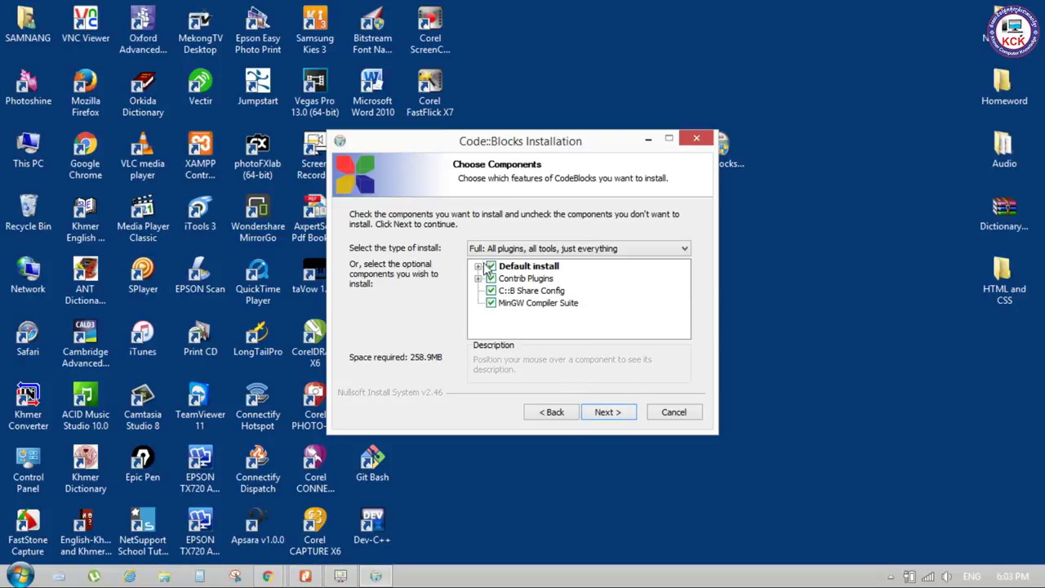
Step: Install the full set of components to the destination folder C:\Program Files (x86)\CodeBlocks
left_click(606, 414)
left_click(414, 322)
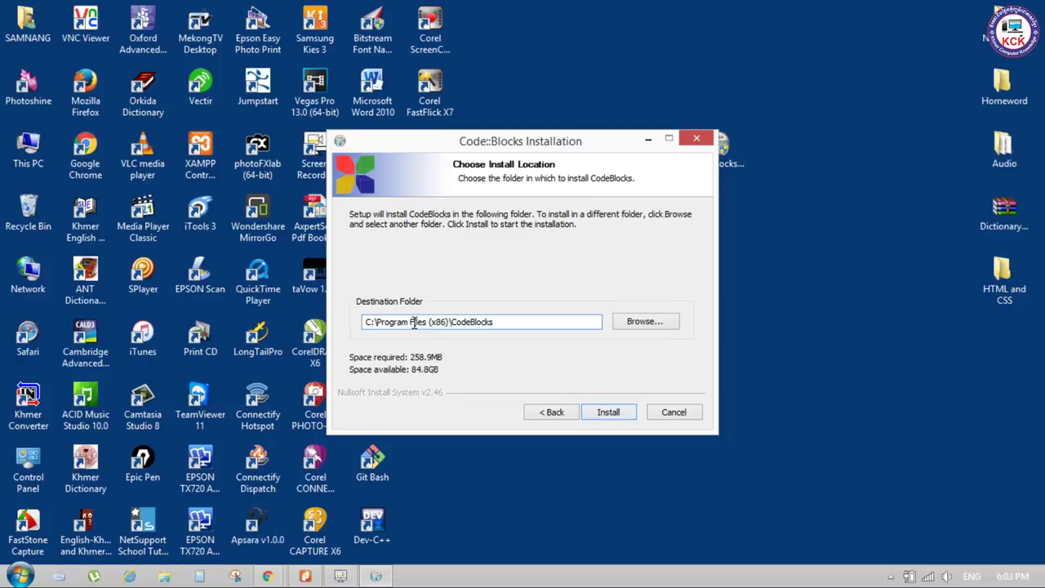
left_click_drag(449, 322, 370, 319)
left_click_drag(494, 322, 455, 320)
left_click(555, 325)
left_click_drag(516, 322, 343, 302)
left_click(517, 321)
left_click(608, 412)
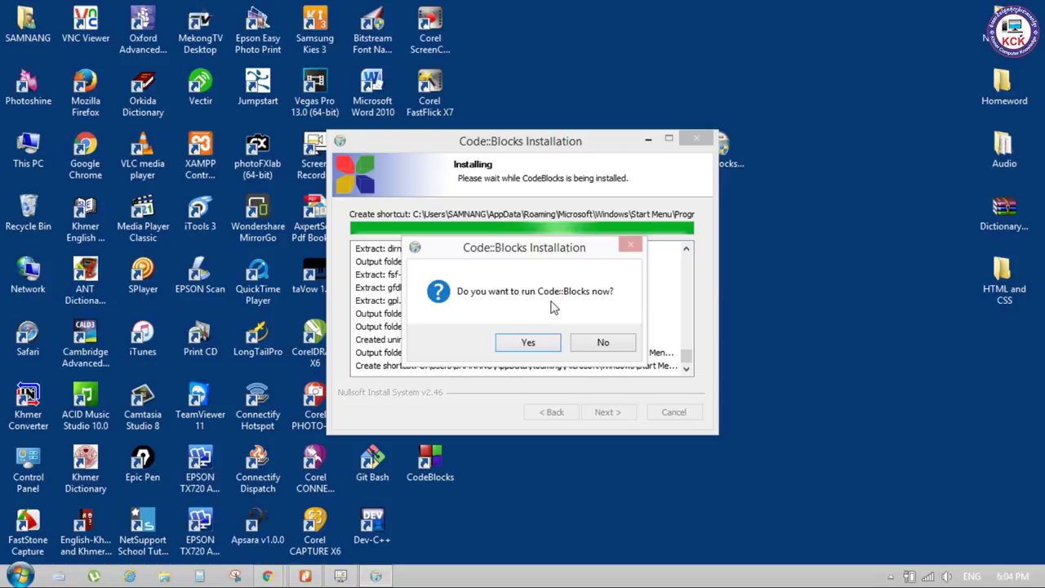
Step: Choose to run Code::Blocks now and finish the setup wizard
left_click(527, 343)
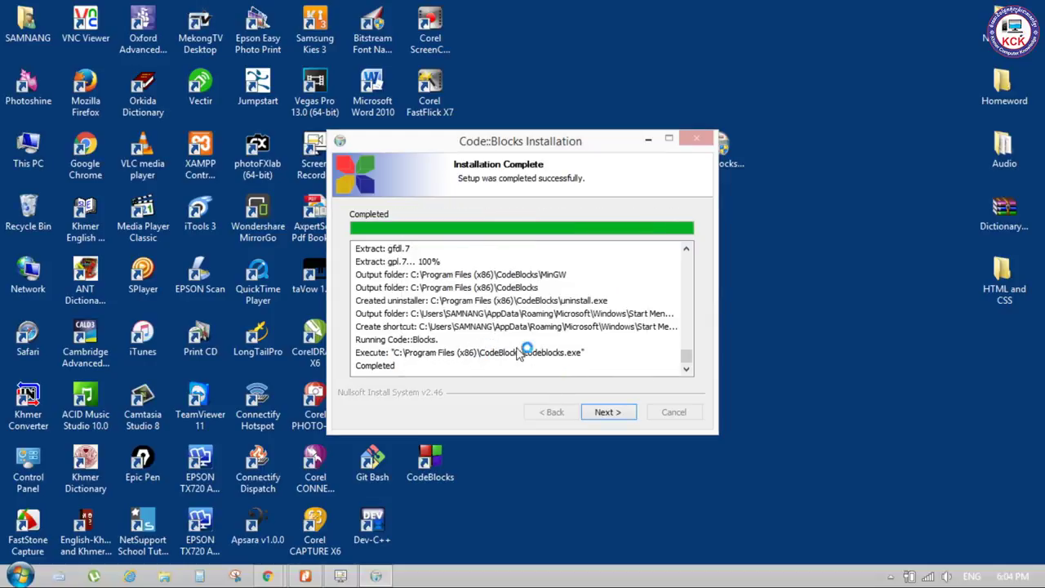
left_click(604, 413)
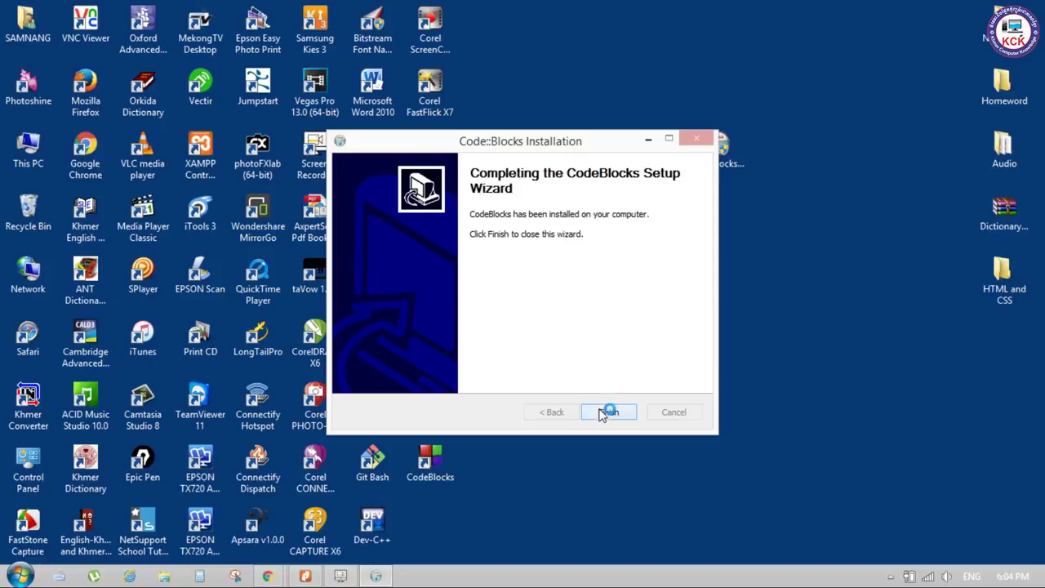
left_click(607, 412)
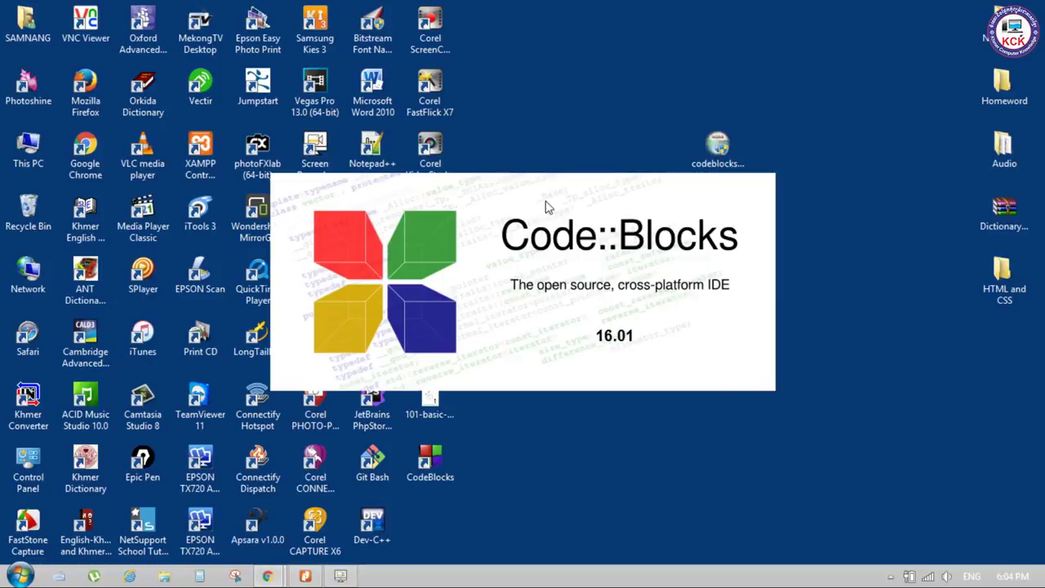
right_click(846, 161)
left_click(872, 202)
right_click(861, 177)
left_click(870, 220)
right_click(825, 194)
left_click(858, 236)
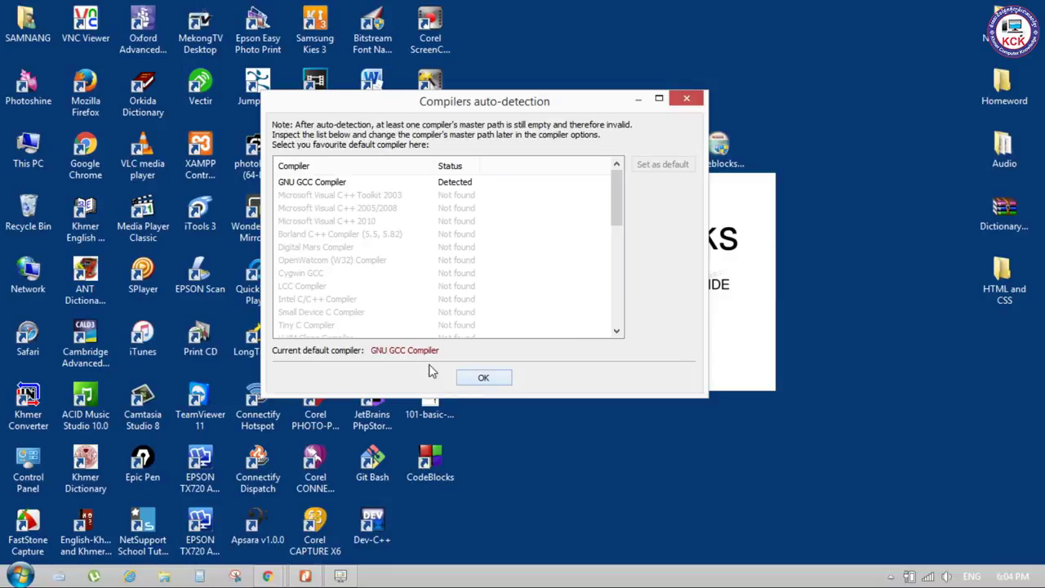
Step: Review the compiler auto-detection list and accept GNU GCC Compiler as the default compiler
mouse_move(619, 203)
left_mouse_down()
mouse_move(621, 336)
mouse_move(619, 186)
left_mouse_up()
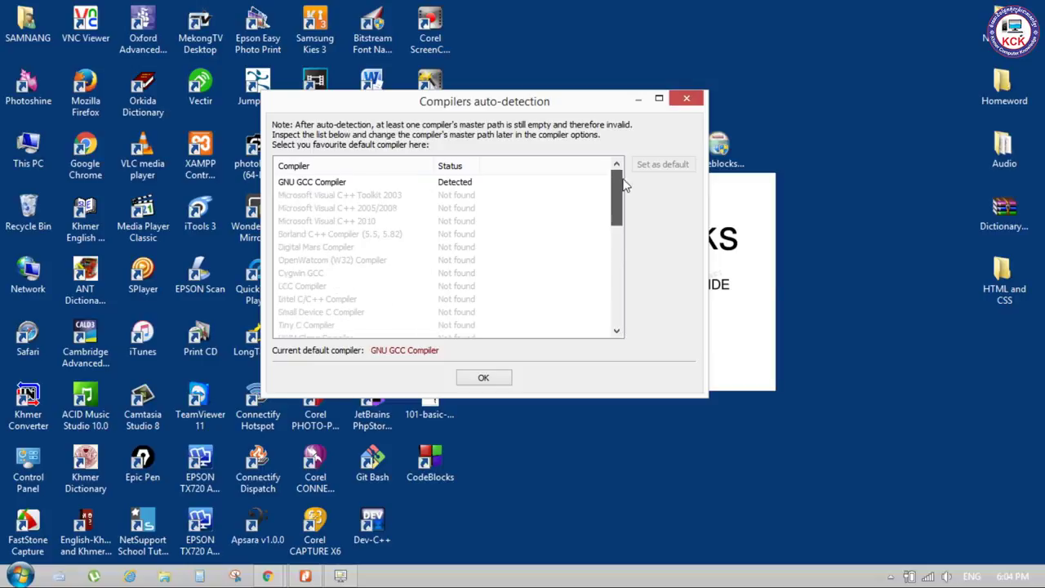
left_click(320, 185)
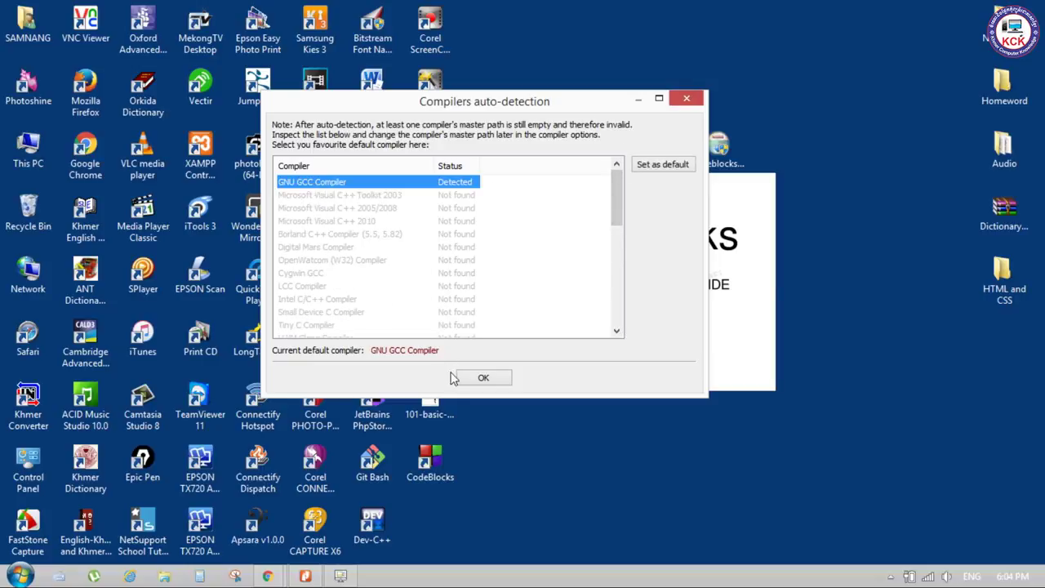
left_click(482, 376)
right_click(858, 128)
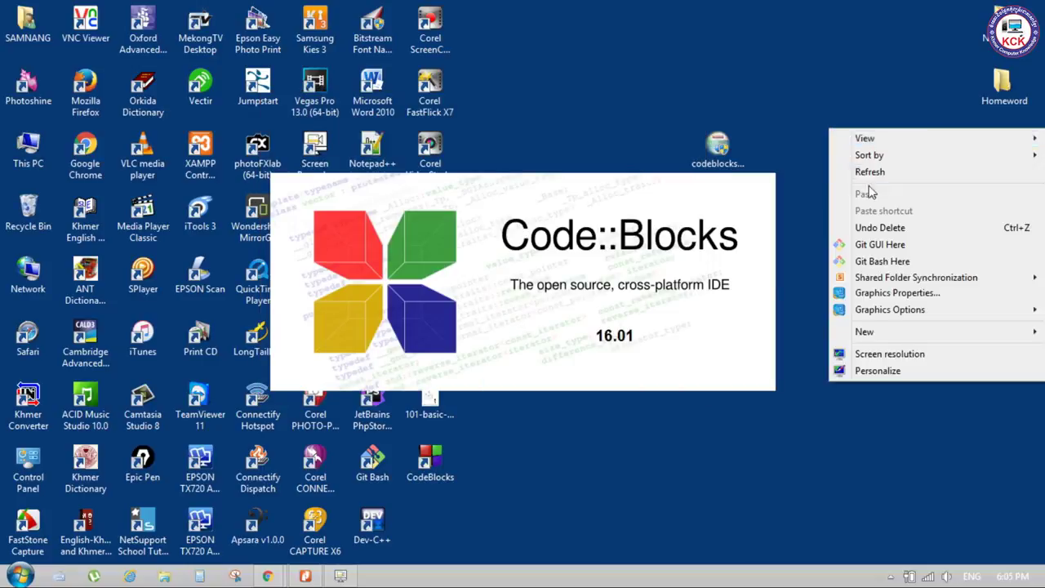
left_click(870, 172)
right_click(860, 144)
left_click(870, 189)
right_click(852, 137)
left_click(879, 175)
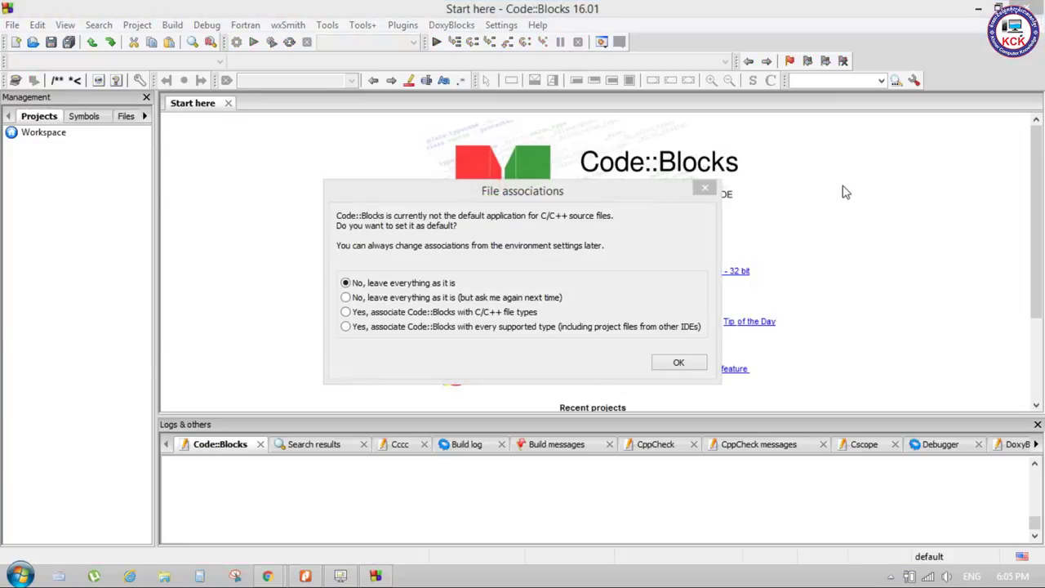
Step: Accept the file association option "No, leave everything as it is" and minimize the Code::Blocks window
left_click(680, 364)
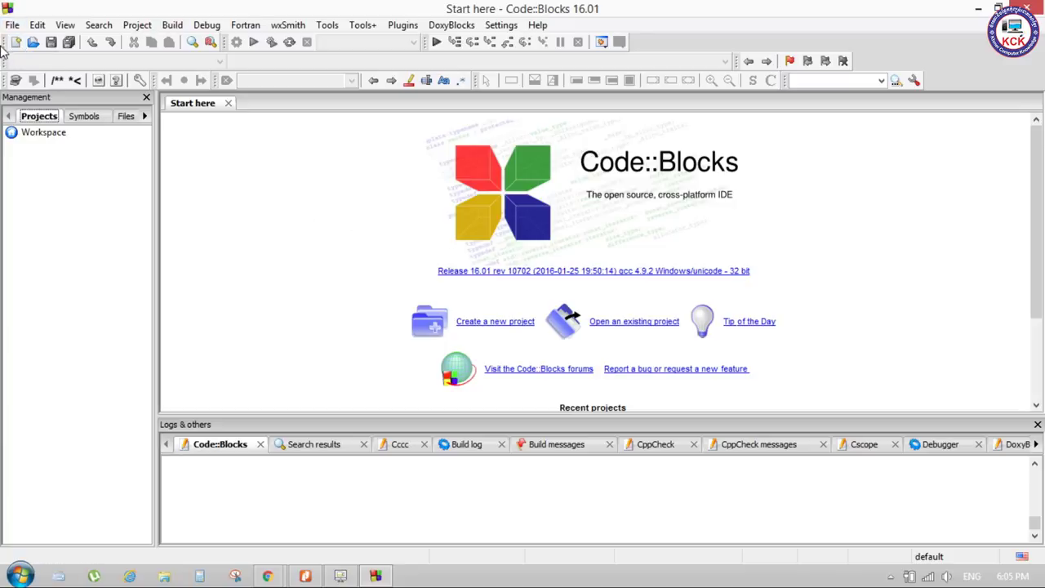
left_click(978, 9)
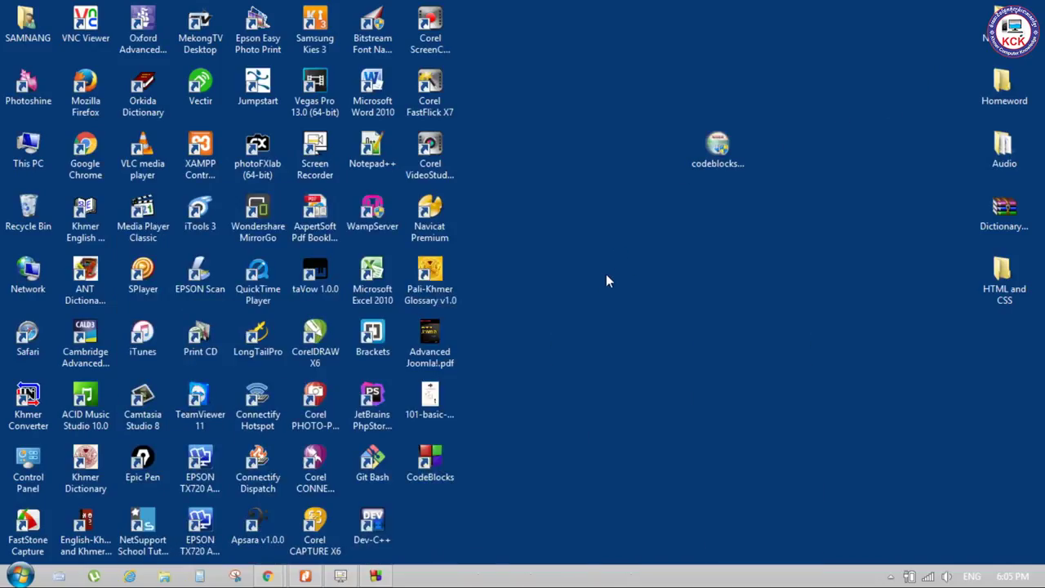
Step: Create a desktop folder named "C Programming" and place it below the "HTML and CSS" folder
right_click(681, 283)
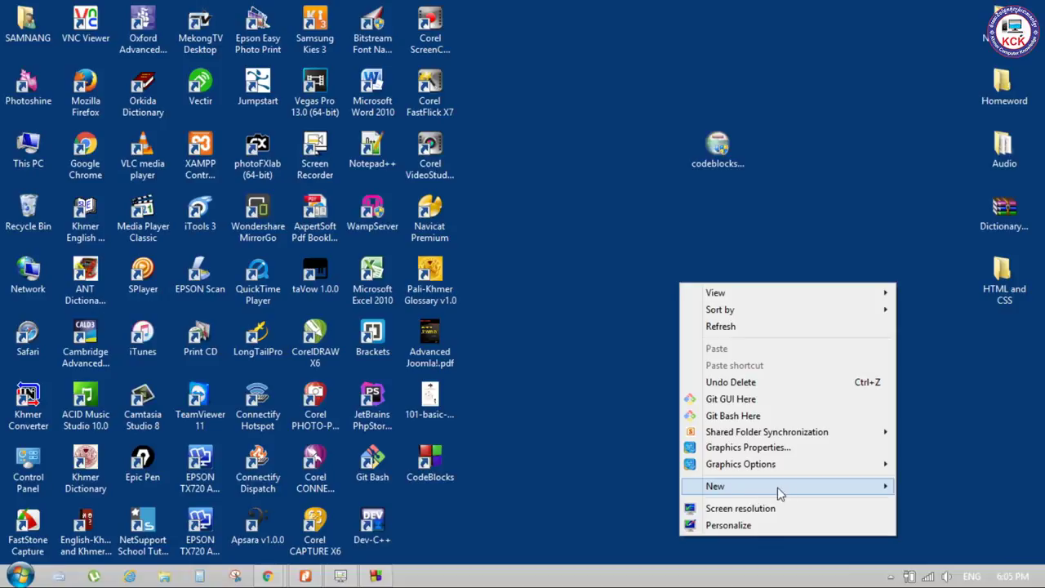
mouse_move(752, 497)
left_click(567, 265)
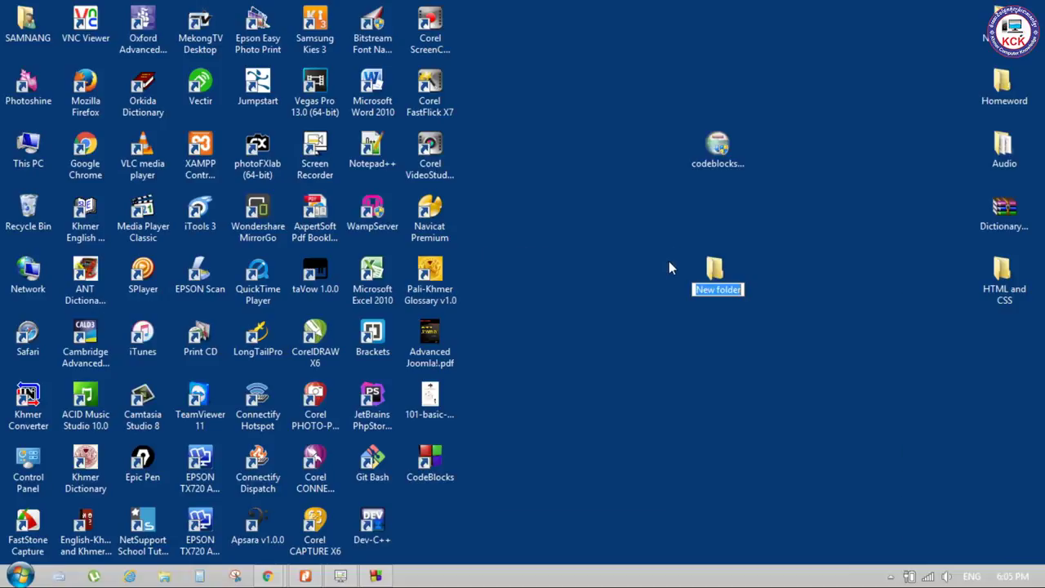
type("C Pro")
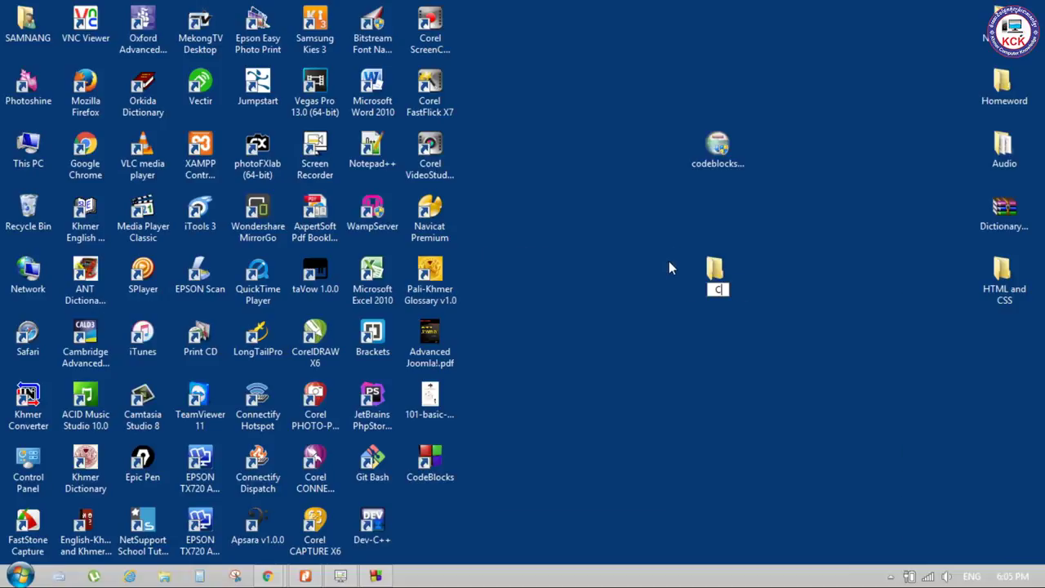
type("gramming")
key("Return")
left_click_drag(715, 270, 999, 343)
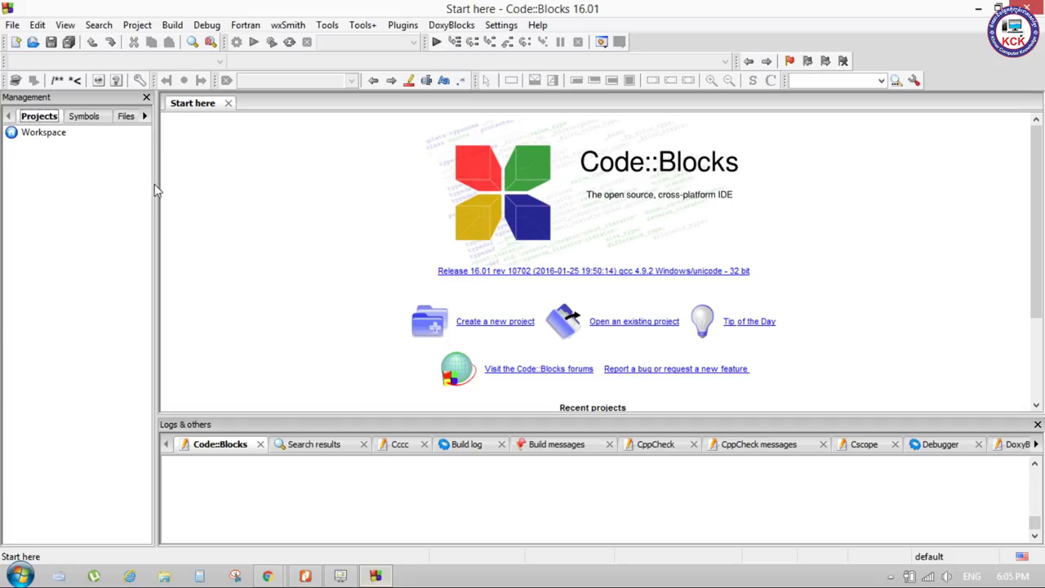
Step: Create an empty file in Code::Blocks and close the Start here page and the Logs & others pane
left_click(18, 43)
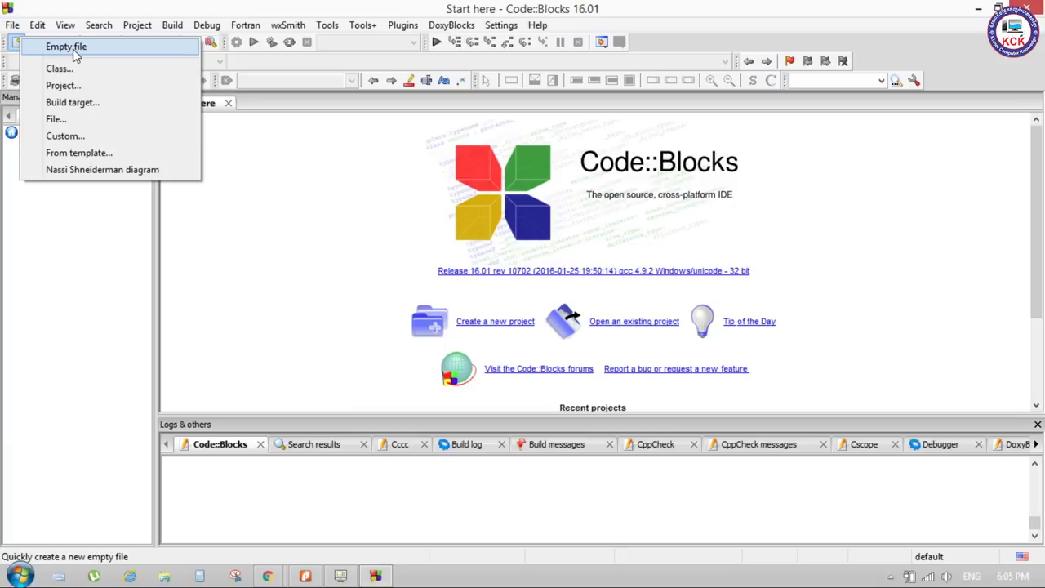
left_click(72, 49)
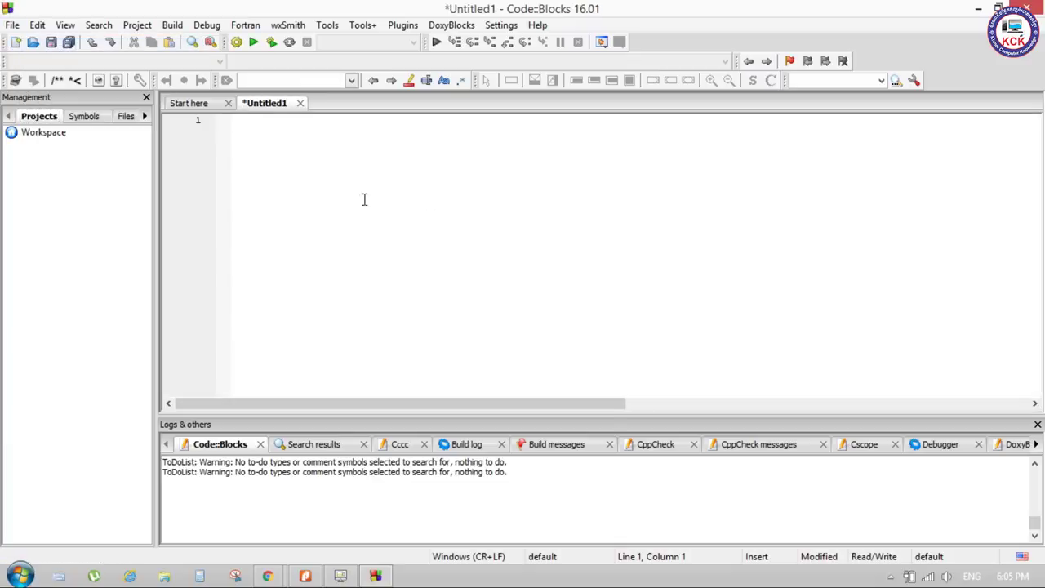
left_click(228, 102)
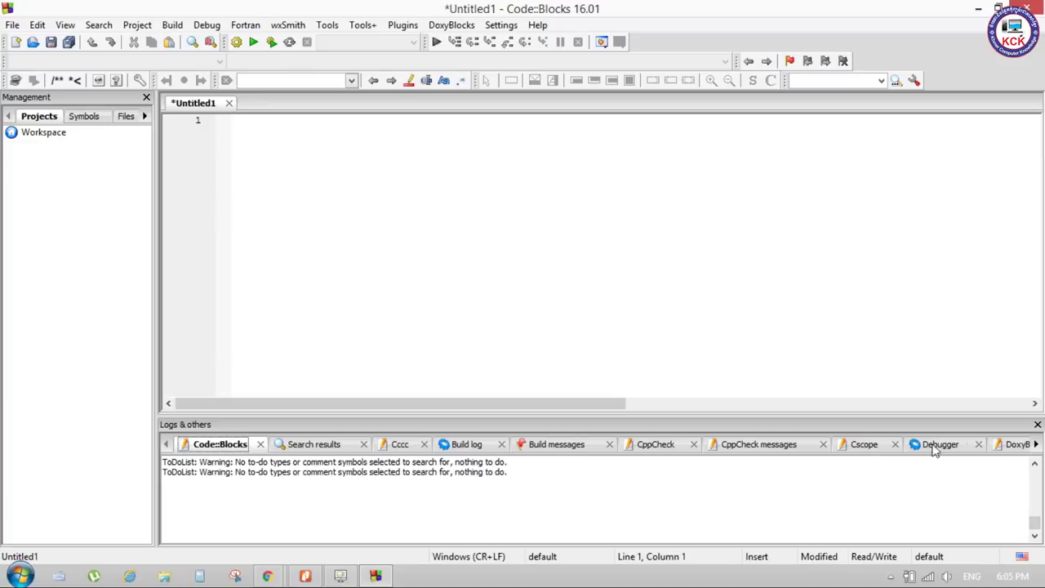
left_click(1038, 425)
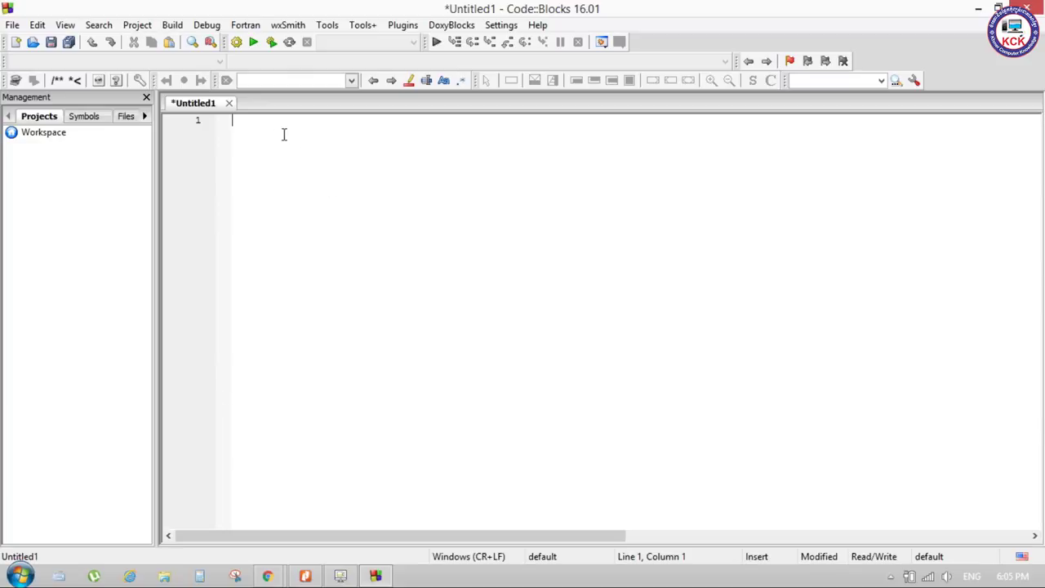
Step: Write the line "#include <stdion.h>" followed by an empty "int main(){ }" function in the new file
type("#include <stdio..h>")
key("Return")
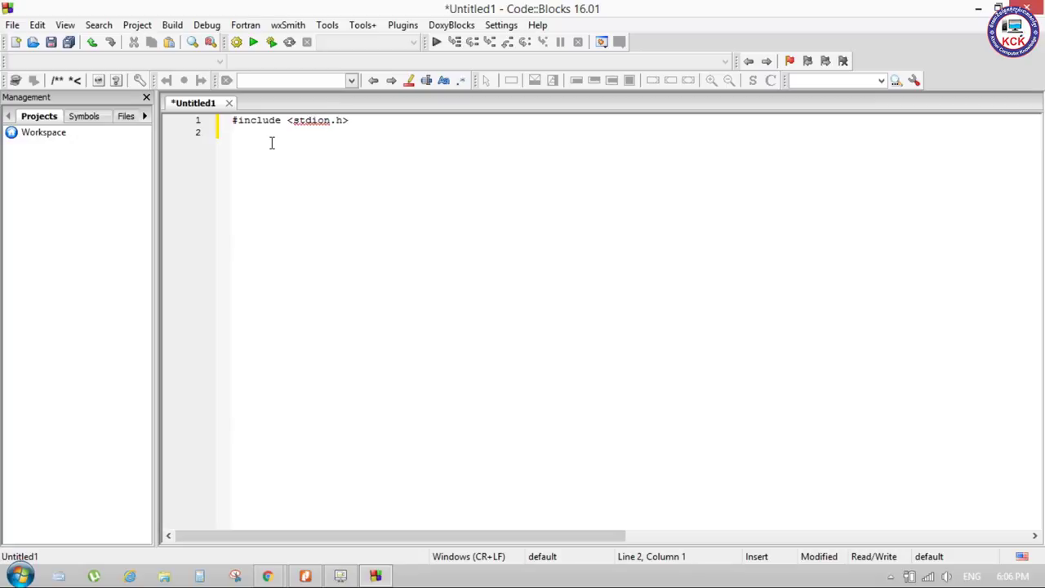
type("int")
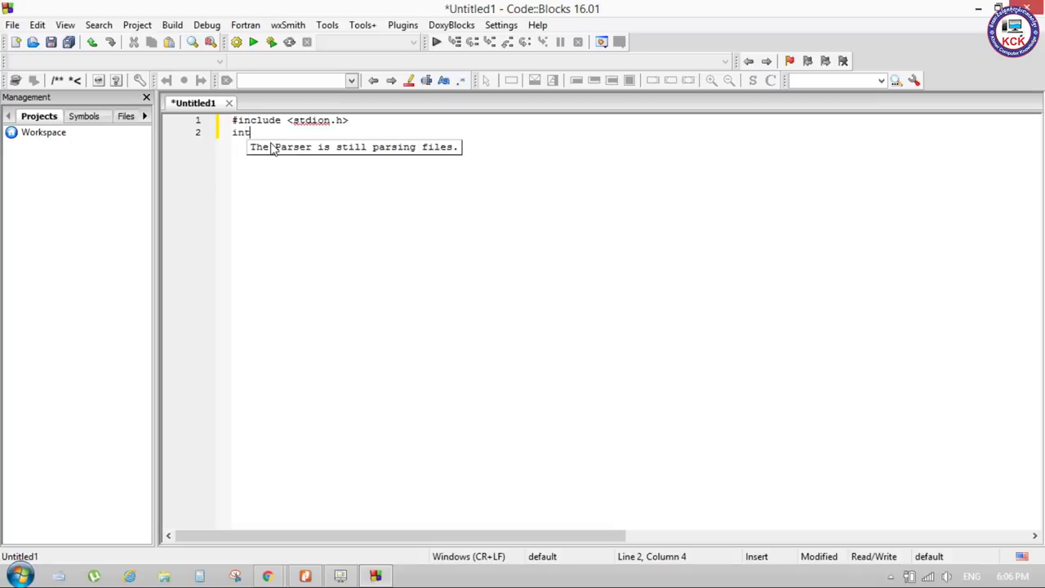
type(" main(){")
key("Return")
key("Return")
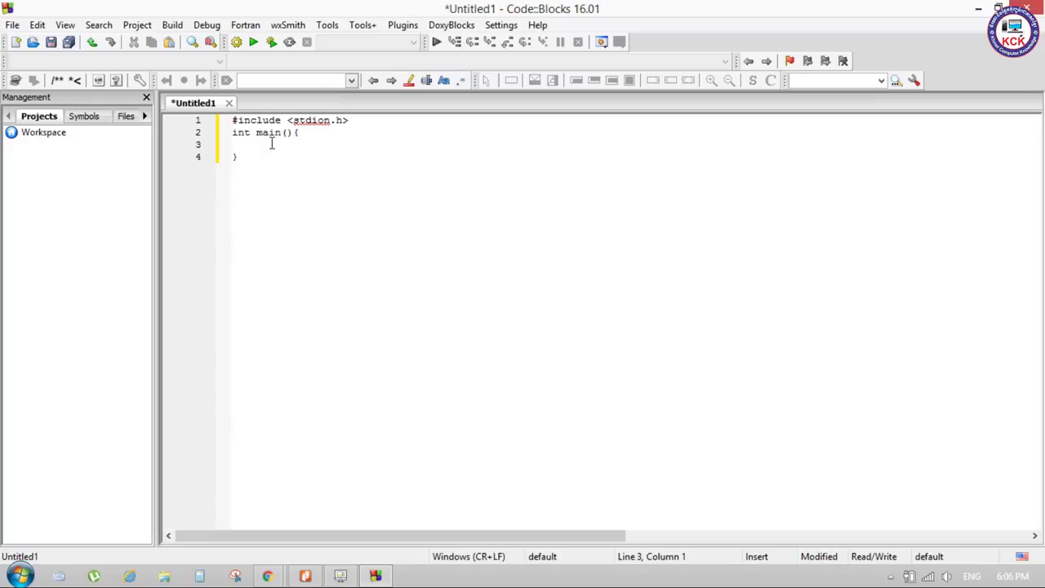
Step: Inside main, write the statement printf("Welcome To Khmer Computer Knowledge Channel.\n"); on line 3
type("prin")
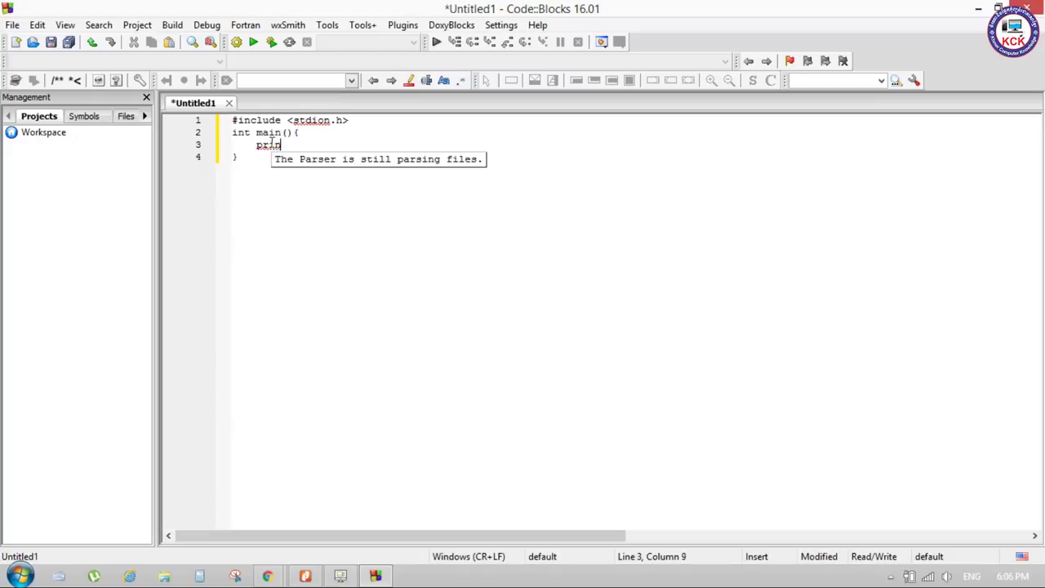
type("tf(\"\"")
type("Welcomet")
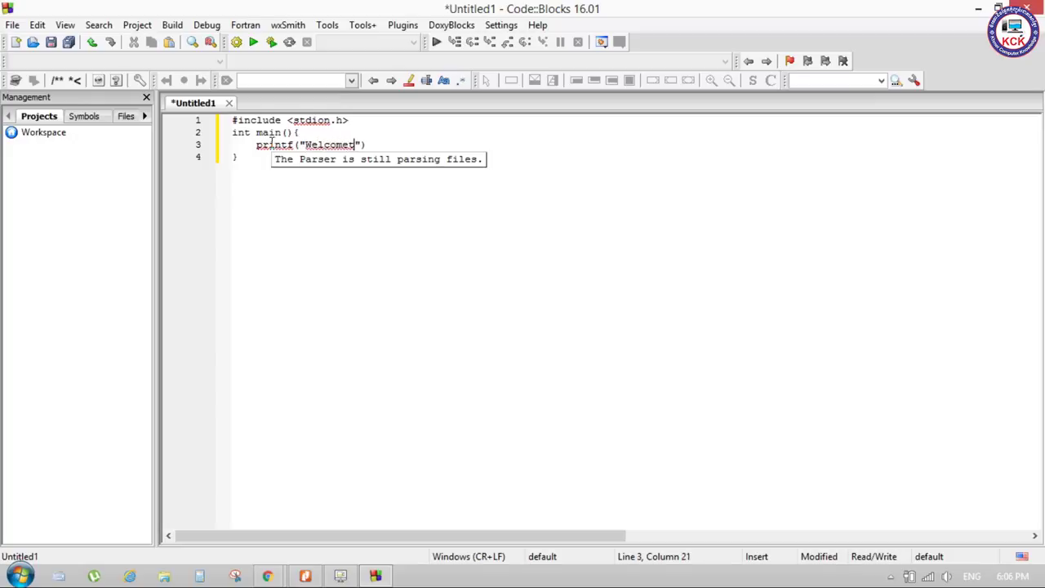
key("BackSpace")
type("To Khmer Computer Knowledge Ch")
key("BackSpace")
key("BackSpace")
type("Chanr")
key("BackSpace")
type("nel.")
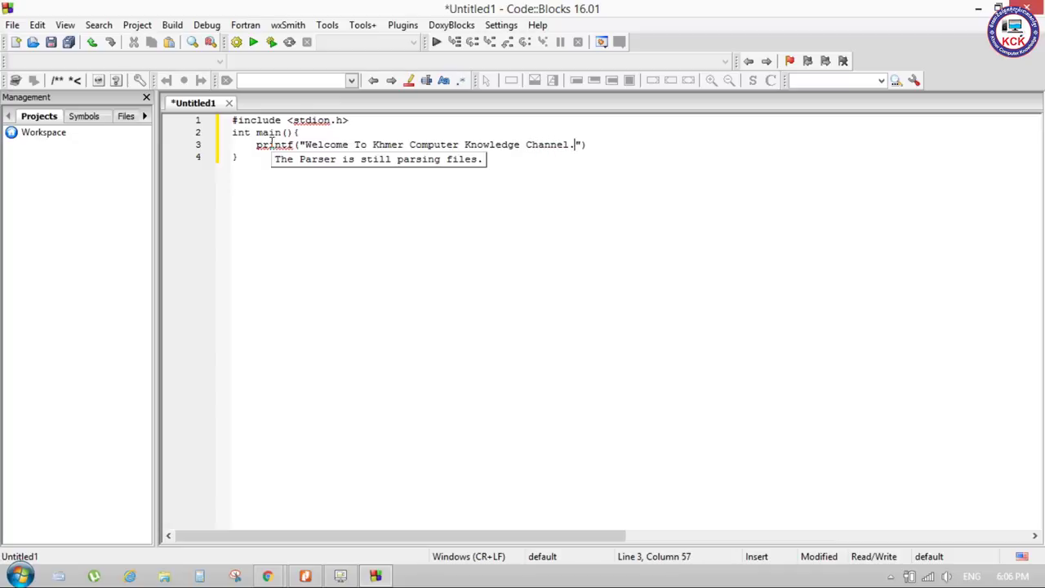
type("\\n\");")
Step: Add the statement "return 0;" on a new line below the printf statement
key("Return")
type("ret")
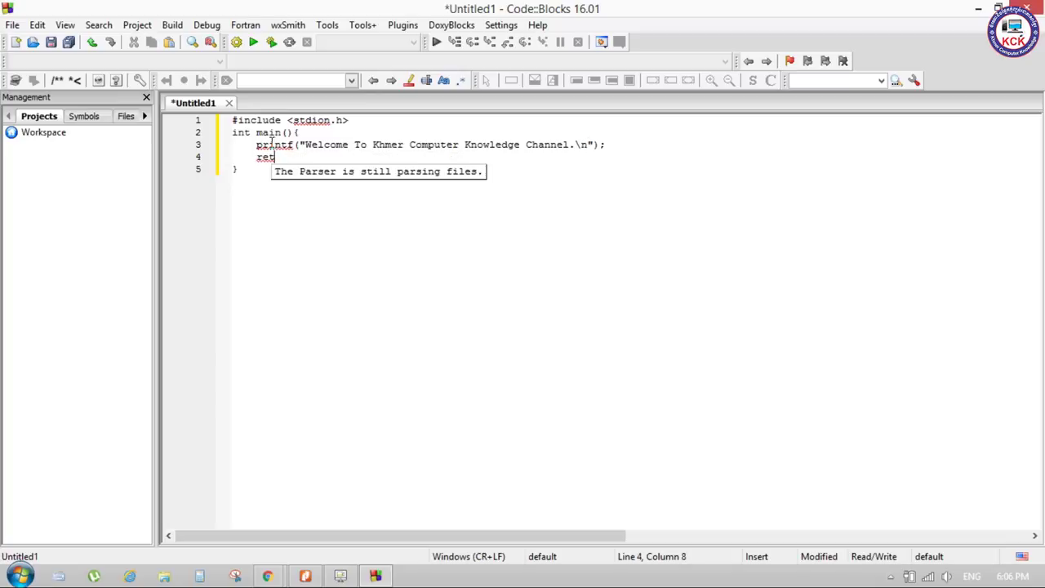
type("urn 0;")
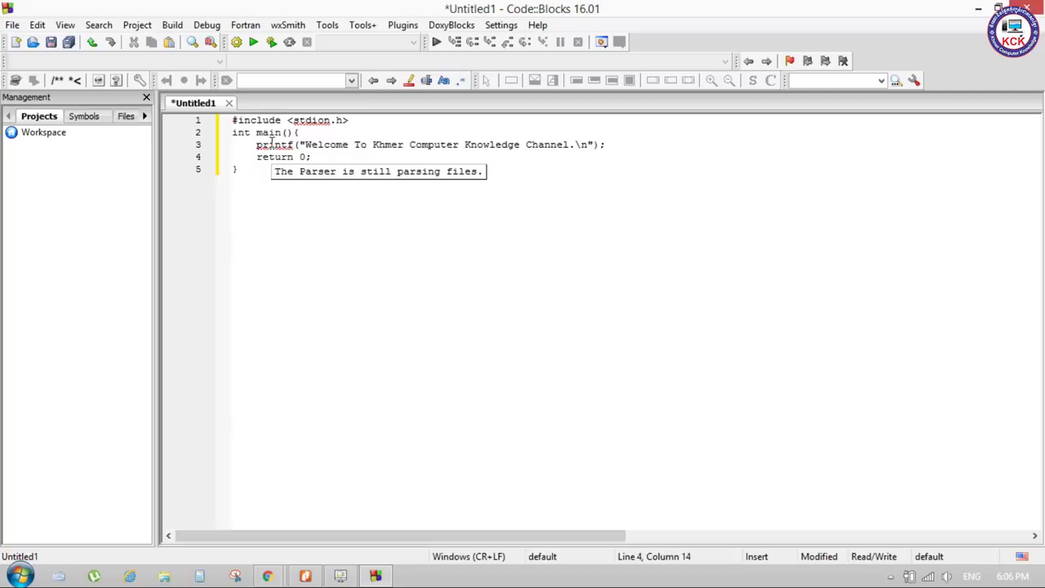
Step: Save the source file in the desktop folder "C Programming" under the name "Test"
left_click(51, 41)
left_click(81, 150)
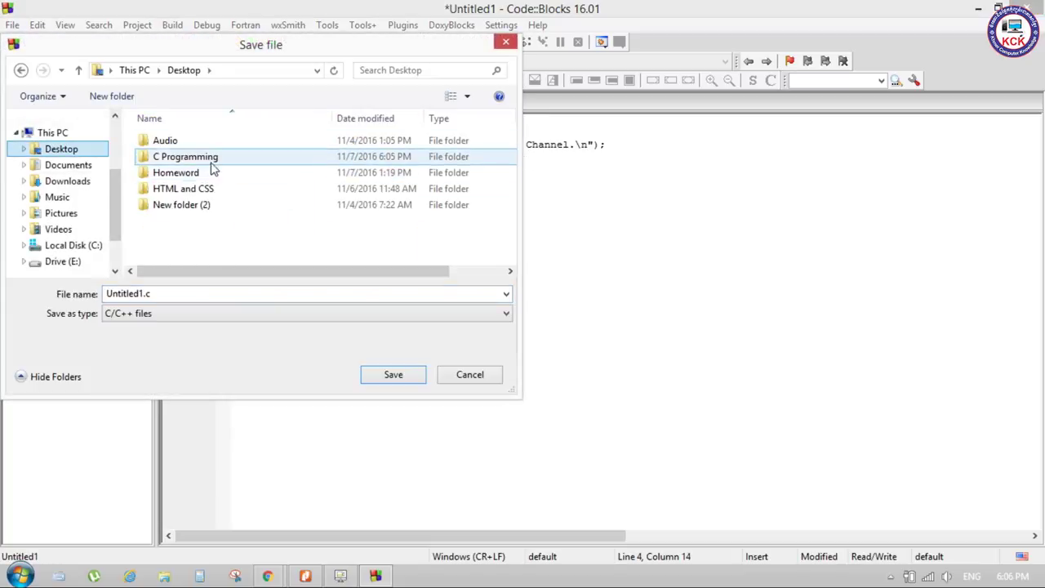
double_click(214, 159)
double_click(207, 294)
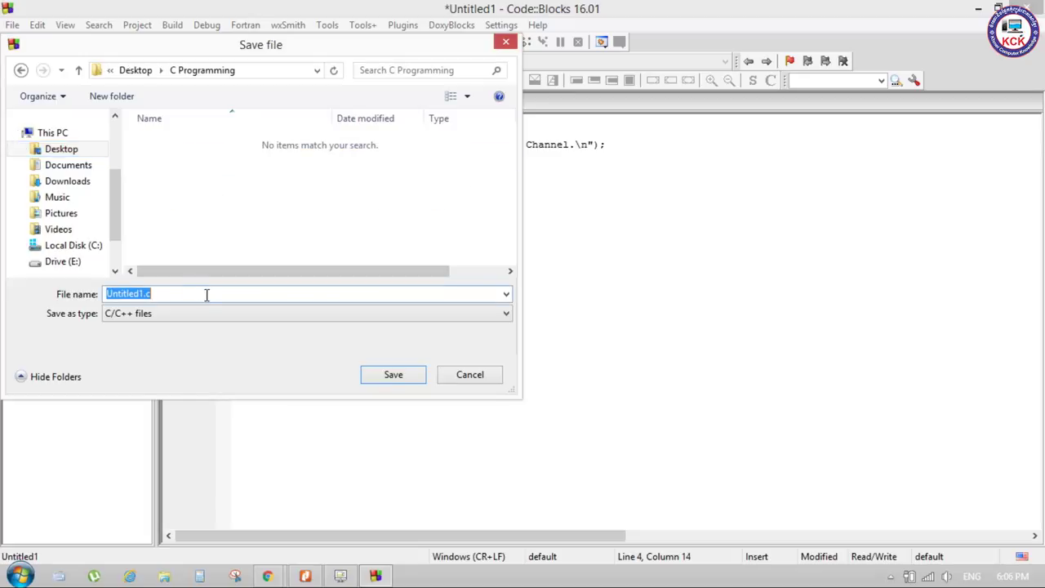
key("BackSpace")
type("Test")
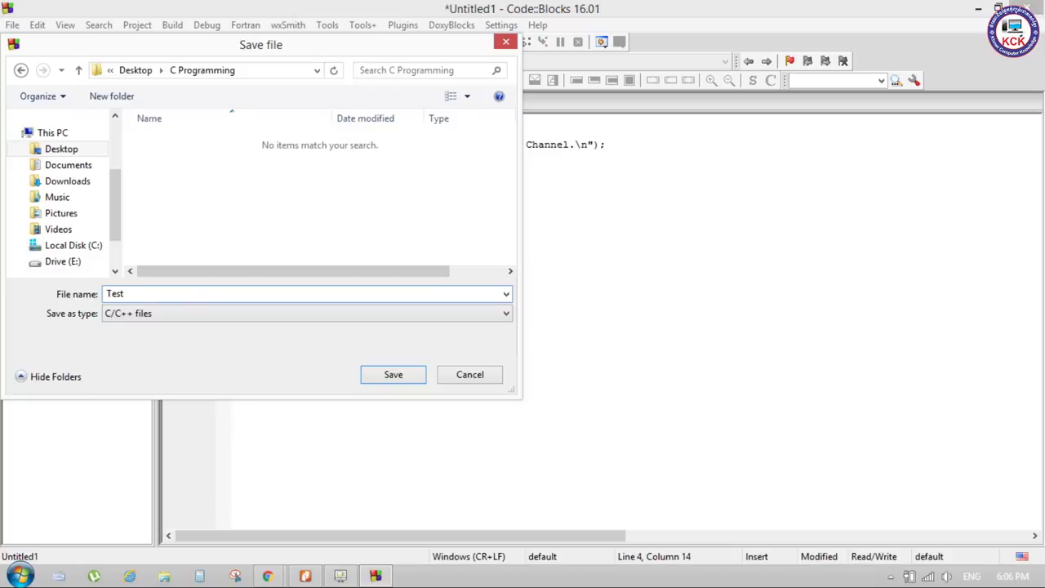